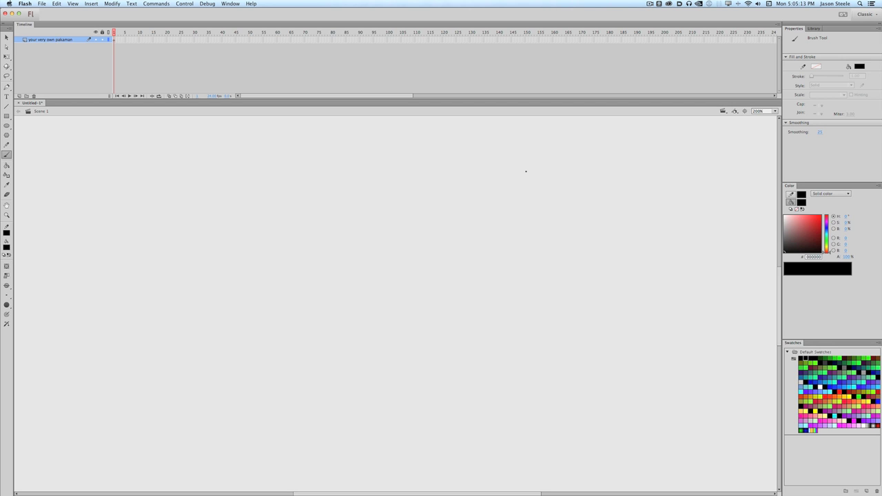
Look over the enlarged Kotaku Pokémon grid in Firefox, then return to Flash
key(super+Tab)
key(super+Tab)
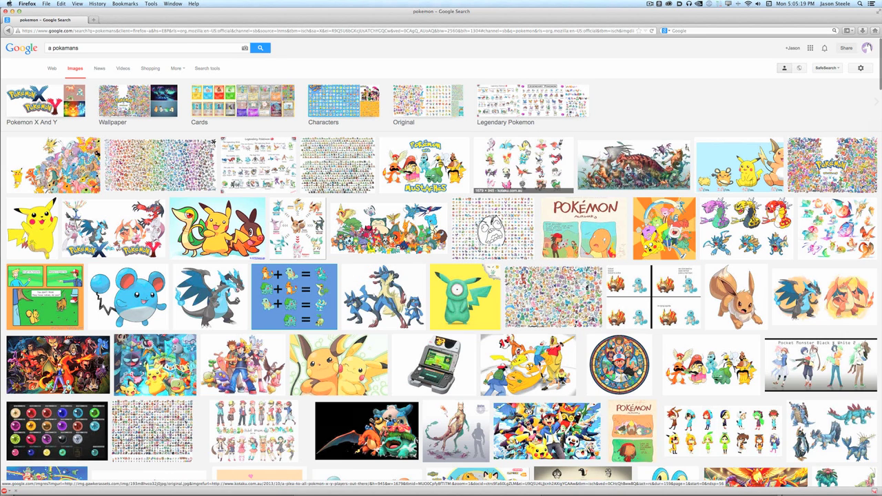
click(522, 165)
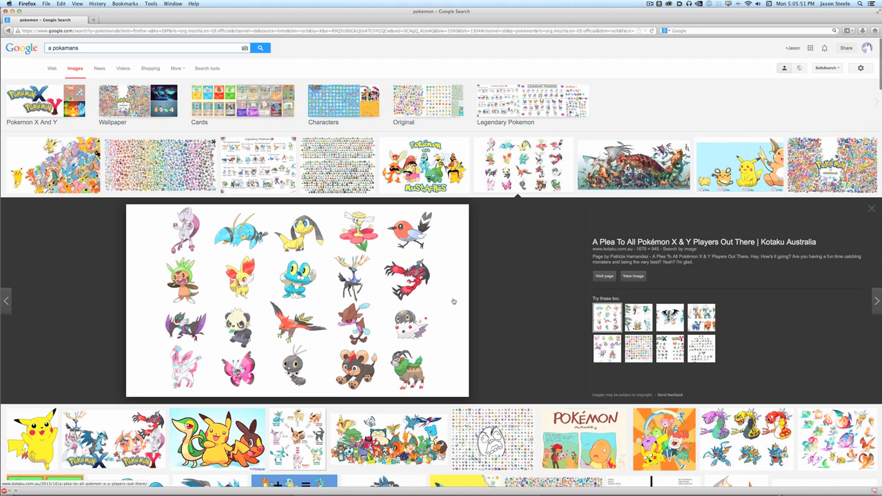
key(super+Tab)
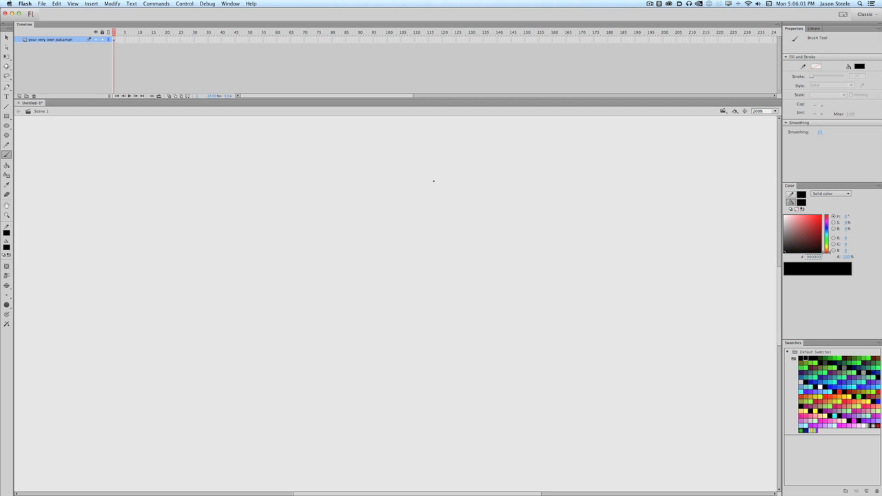
Brush the forehead and snout curve, the lower jaw line and the top of the back
mouse_move(469, 169)
mouse_down()
mouse_move(413, 172)
mouse_move(365, 250)
mouse_move(297, 308)
mouse_move(369, 316)
mouse_up()
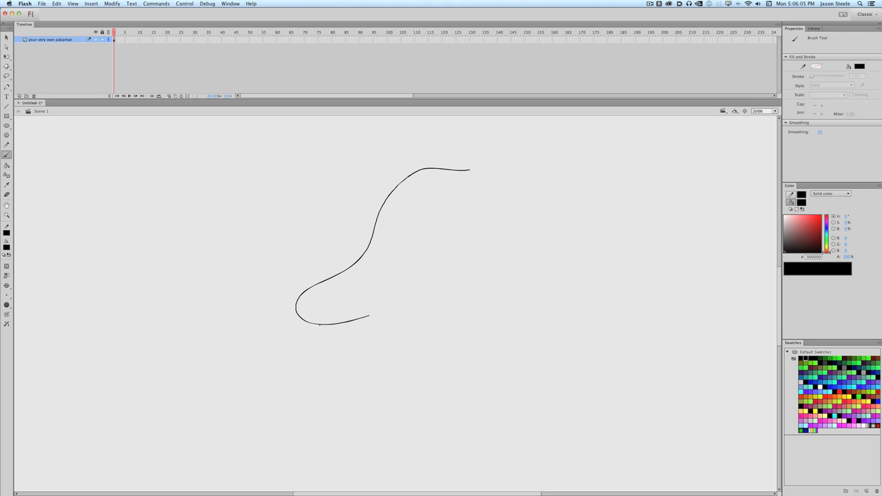
drag(315, 327, 615, 325)
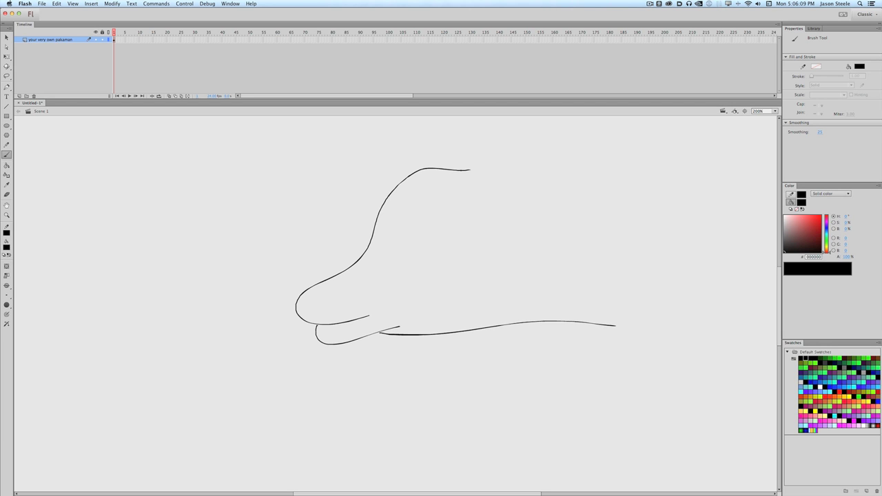
mouse_move(461, 170)
mouse_down()
mouse_move(645, 198)
mouse_move(702, 217)
mouse_up()
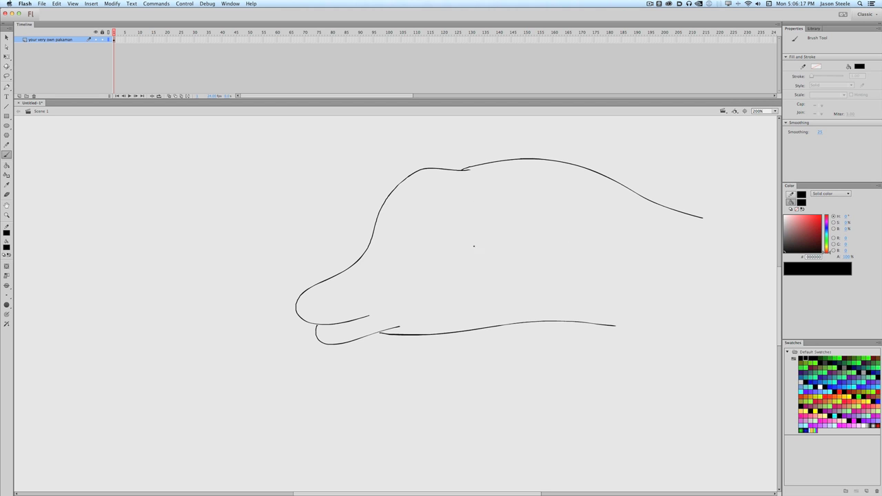
Take another look at the Pokémon reference grid, then come back to the Flash sketch
key(super+Tab)
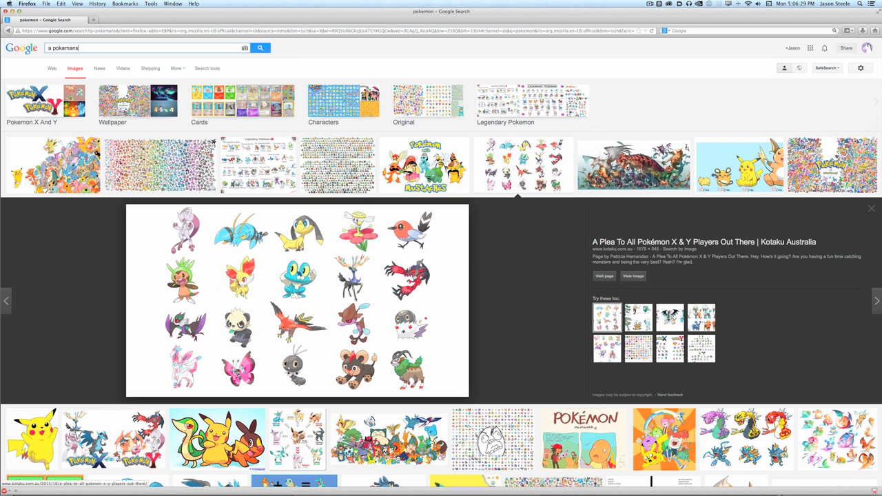
key(super+Tab)
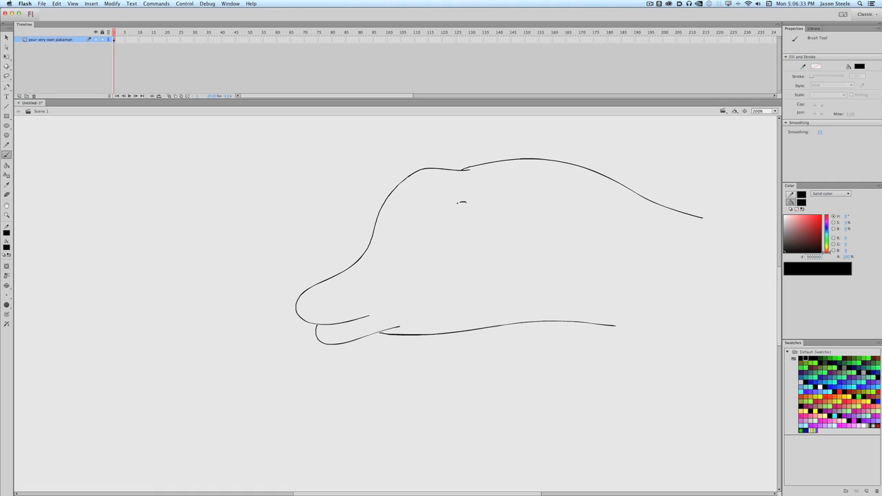
Draw the upper round eye and fill its pupil black with the Paint Bucket
mouse_move(456, 203)
mouse_down()
mouse_move(448, 231)
mouse_move(484, 232)
mouse_move(482, 210)
mouse_move(458, 223)
mouse_move(469, 217)
mouse_up()
click(7, 165)
click(464, 219)
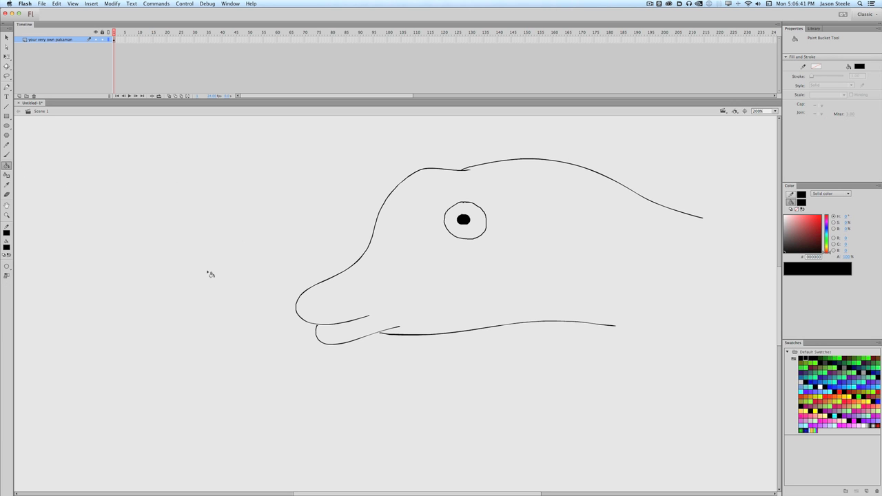
click(7, 154)
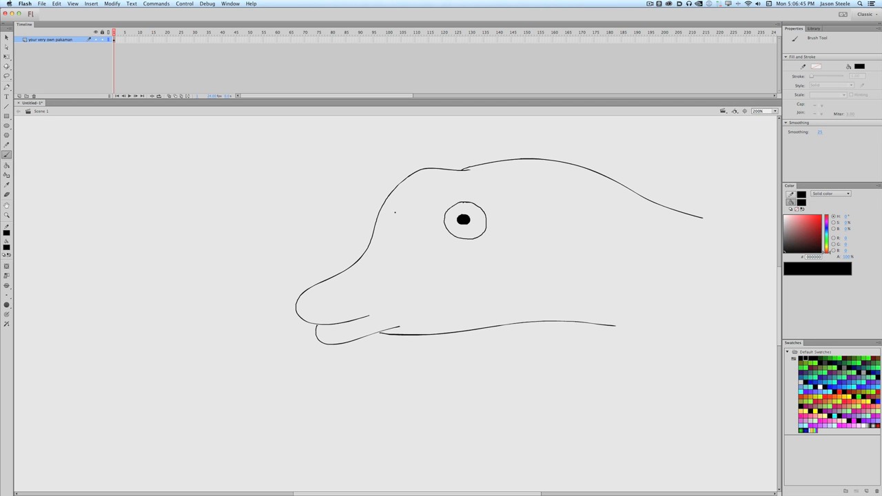
Draw a second eye below the first and fill its pupil black
mouse_move(412, 245)
mouse_down()
mouse_move(412, 279)
mouse_move(423, 253)
mouse_move(417, 265)
mouse_up()
click(7, 166)
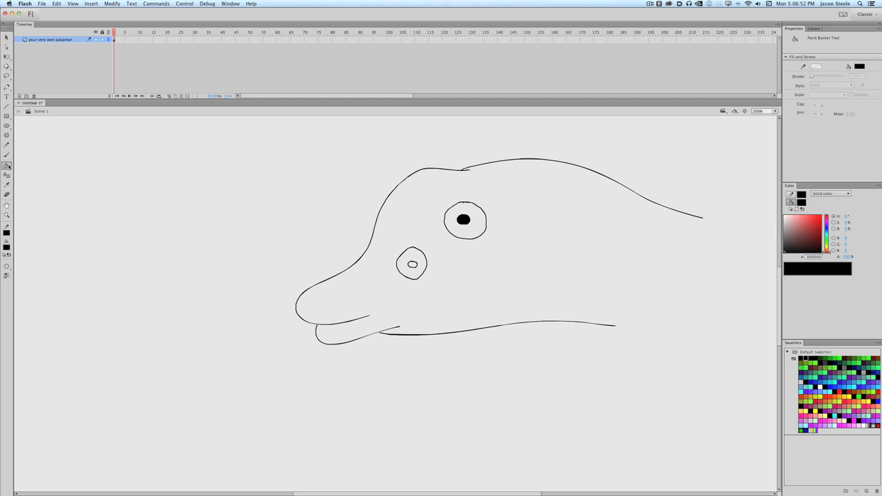
click(412, 264)
click(7, 154)
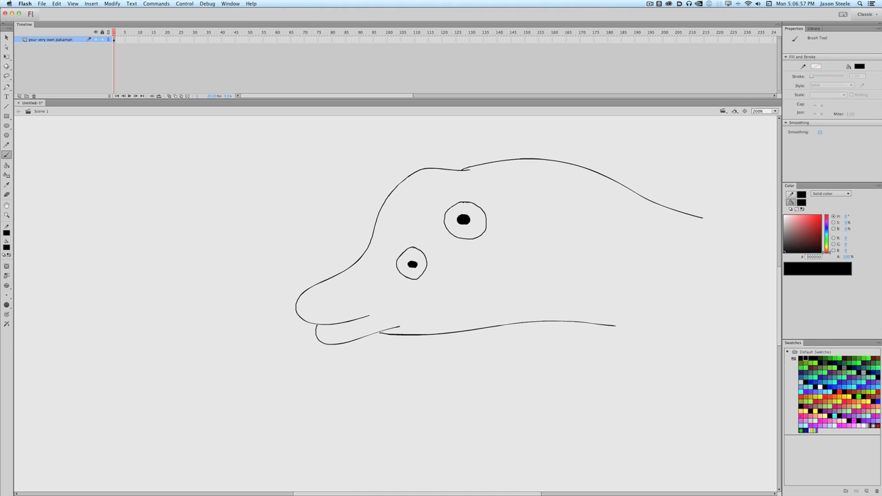
Brush eyebrows over both eyes and a nostril on the snout
mouse_move(444, 198)
mouse_down()
mouse_move(441, 225)
mouse_move(445, 212)
mouse_up()
drag(401, 242, 425, 245)
drag(403, 239, 432, 257)
drag(323, 304, 323, 312)
After checking the reference, undo a stray bump and brush a spiral with rays atop the head
key(super+Tab)
drag(468, 494, 487, 494)
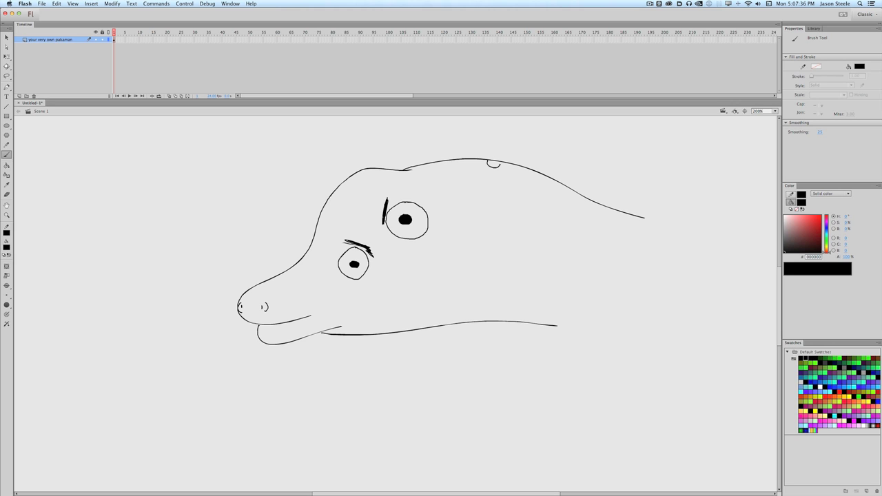
key(super+z)
mouse_move(489, 169)
mouse_down()
mouse_move(481, 166)
mouse_move(501, 175)
mouse_move(503, 167)
mouse_move(507, 188)
mouse_move(475, 184)
mouse_up()
Extend the outline into a neck and draw the boot's front and back edges
scroll(780, 290, down, 3)
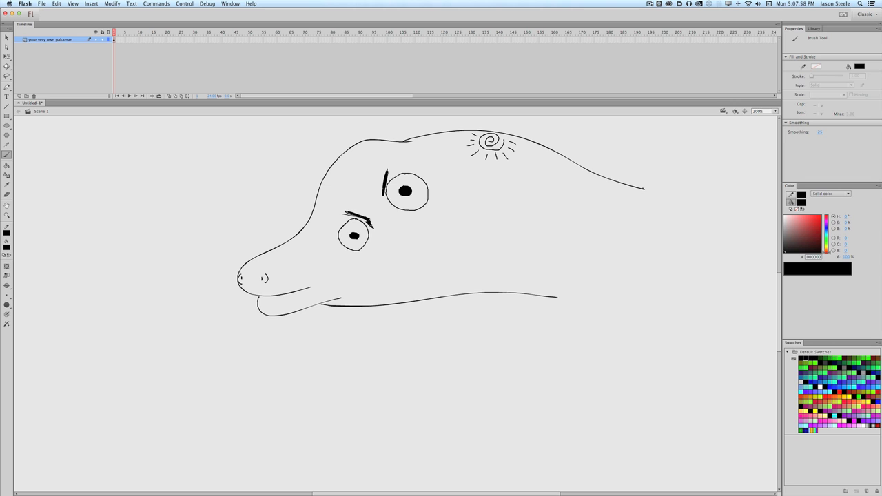
mouse_move(644, 189)
mouse_down()
mouse_move(685, 305)
mouse_move(683, 325)
mouse_up()
mouse_move(544, 298)
mouse_down()
mouse_move(544, 321)
mouse_move(610, 337)
mouse_move(686, 326)
mouse_up()
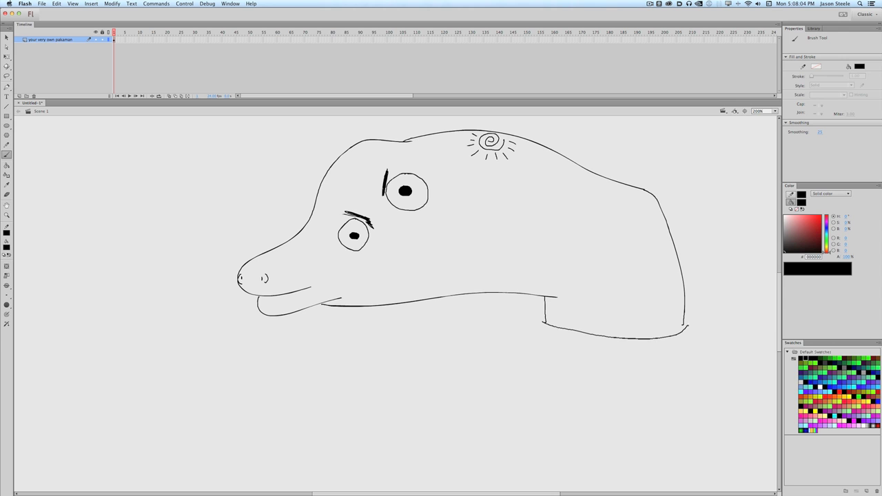
scroll(779, 338, down, 7)
scroll(779, 337, down, 1)
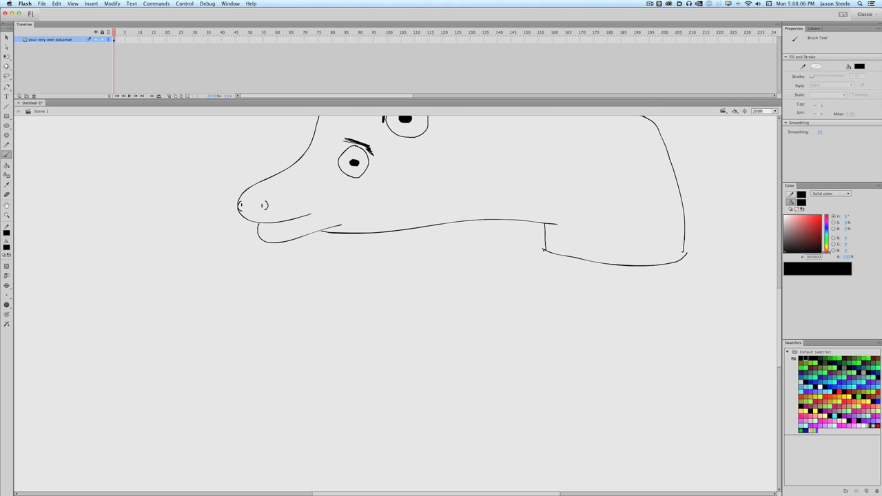
mouse_move(543, 250)
mouse_down()
mouse_move(542, 310)
mouse_move(392, 354)
mouse_move(391, 398)
mouse_move(425, 416)
mouse_move(690, 392)
mouse_up()
drag(686, 256, 690, 393)
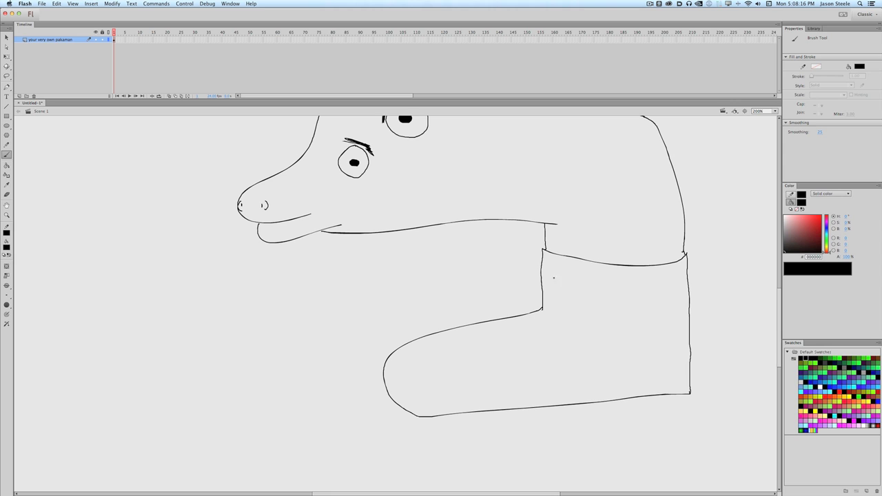
Add cuff creases, a bow ribbon strand, the sole line and spikes under the boot
mouse_move(544, 269)
mouse_down()
mouse_move(597, 275)
mouse_move(565, 288)
mouse_move(580, 289)
mouse_up()
mouse_move(553, 297)
mouse_down()
mouse_move(584, 301)
mouse_move(538, 317)
mouse_move(555, 312)
mouse_move(545, 370)
mouse_up()
drag(551, 329, 558, 367)
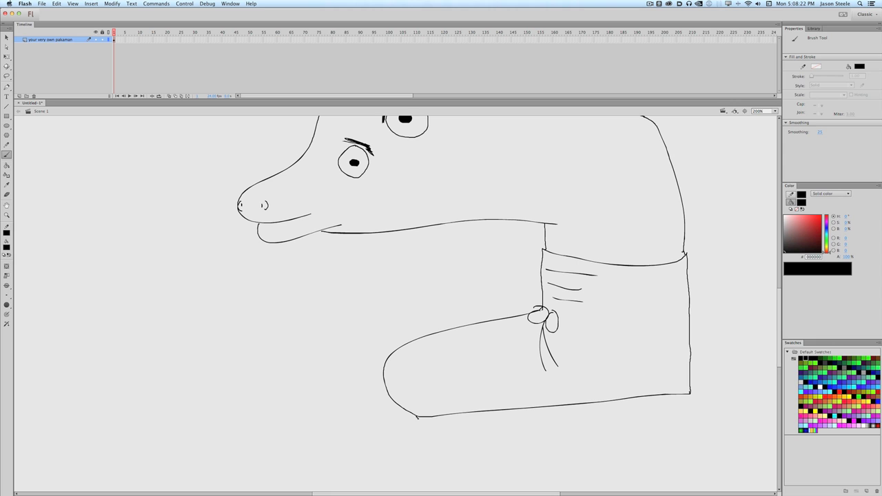
drag(417, 420, 691, 397)
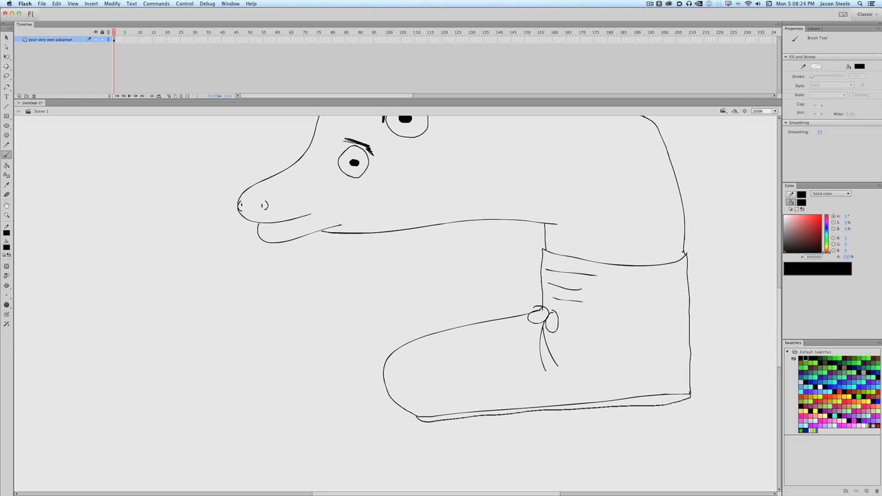
mouse_move(430, 422)
mouse_down()
mouse_move(473, 431)
mouse_move(475, 418)
mouse_move(506, 430)
mouse_move(511, 413)
mouse_move(540, 427)
mouse_move(543, 410)
mouse_move(568, 423)
mouse_up()
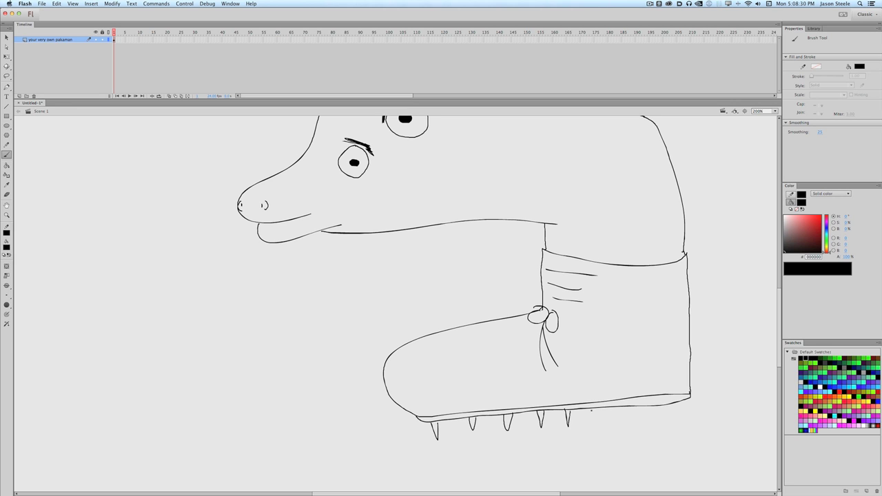
drag(590, 410, 689, 396)
scroll(780, 323, up, 4)
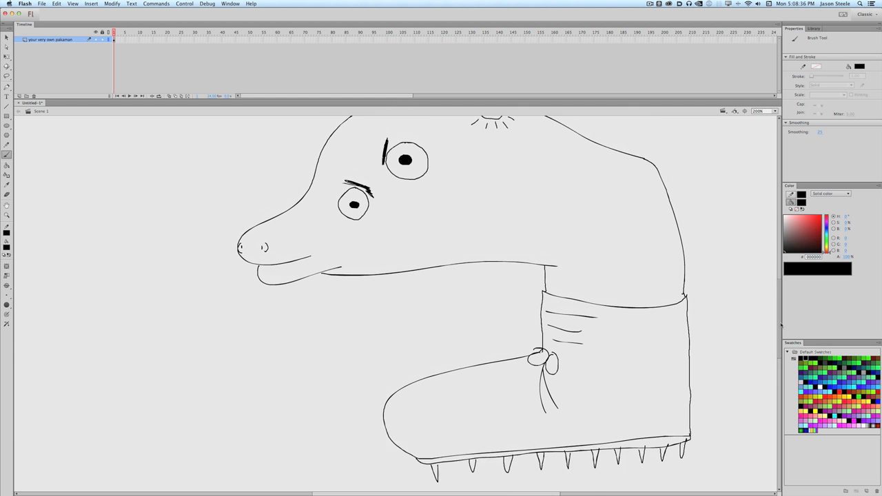
scroll(780, 322, down, 2)
scroll(777, 322, down, 1)
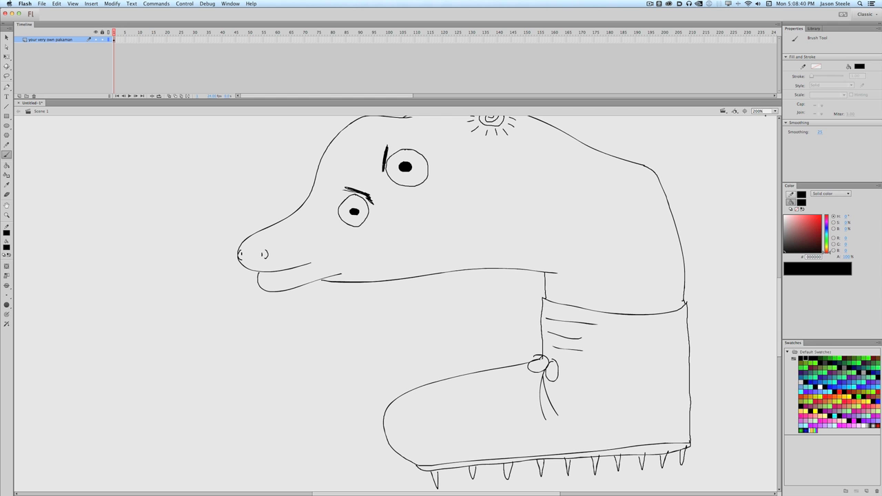
Set the stage zoom to 175%
click(757, 111)
text(175)
key(Return)
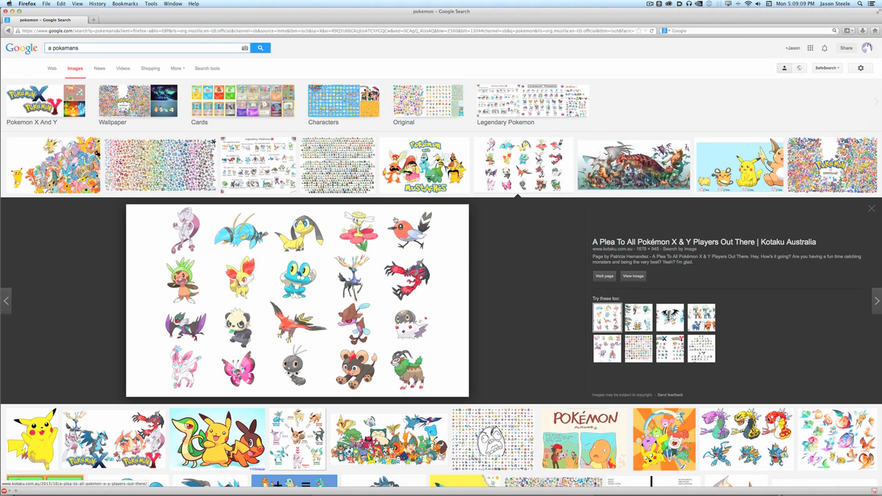
Fill the head and neck yellow with the Paint Bucket set to close gaps
key(super+Tab)
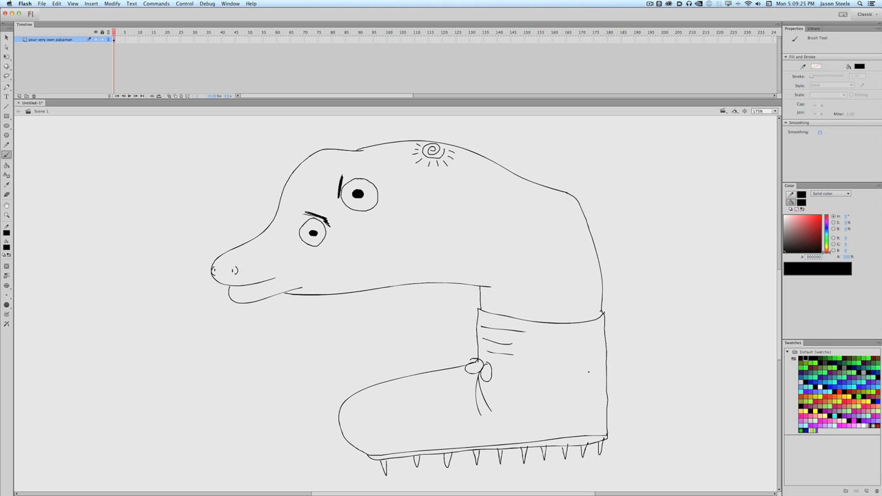
click(6, 165)
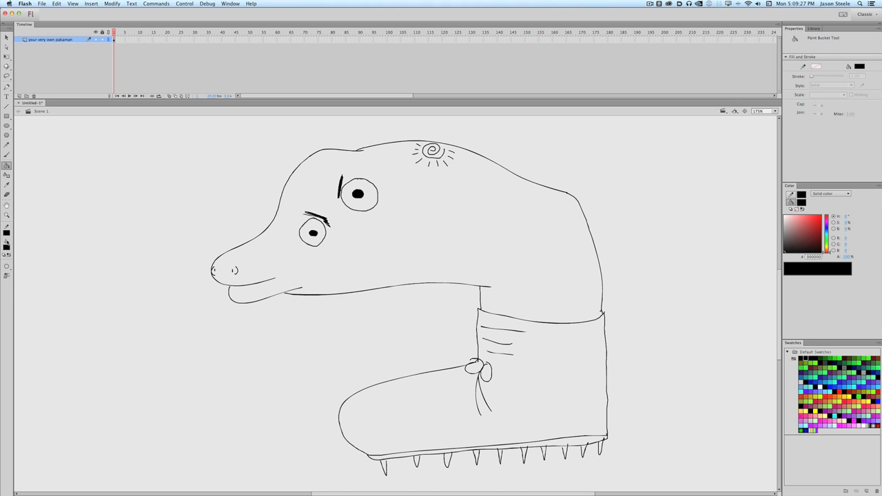
click(7, 248)
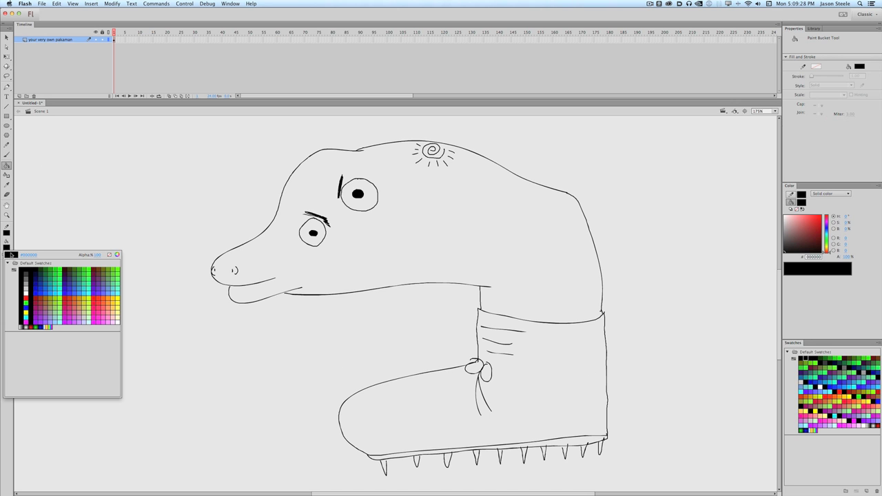
click(27, 311)
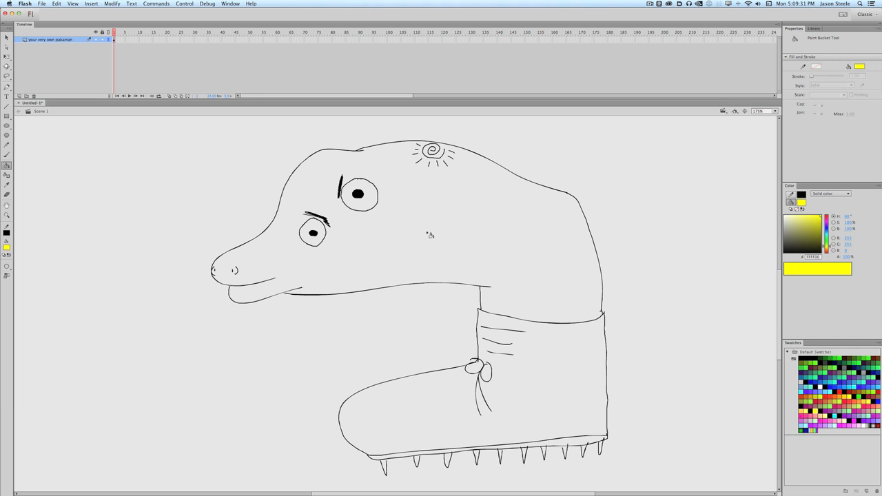
click(7, 276)
click(29, 275)
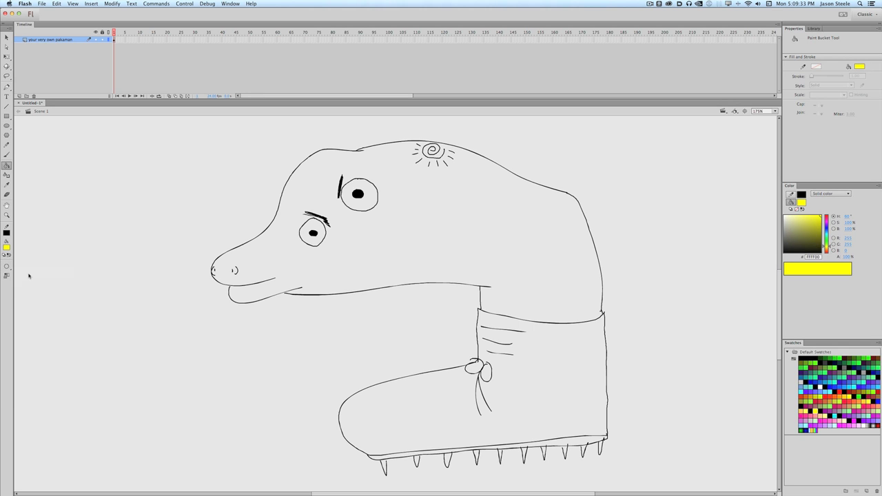
click(412, 233)
Fill both eye whites red
click(7, 247)
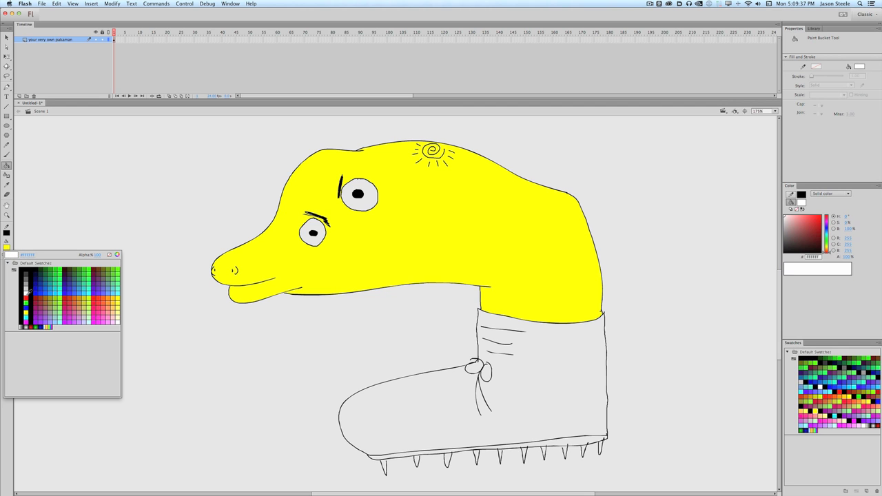
click(26, 297)
click(318, 228)
click(363, 206)
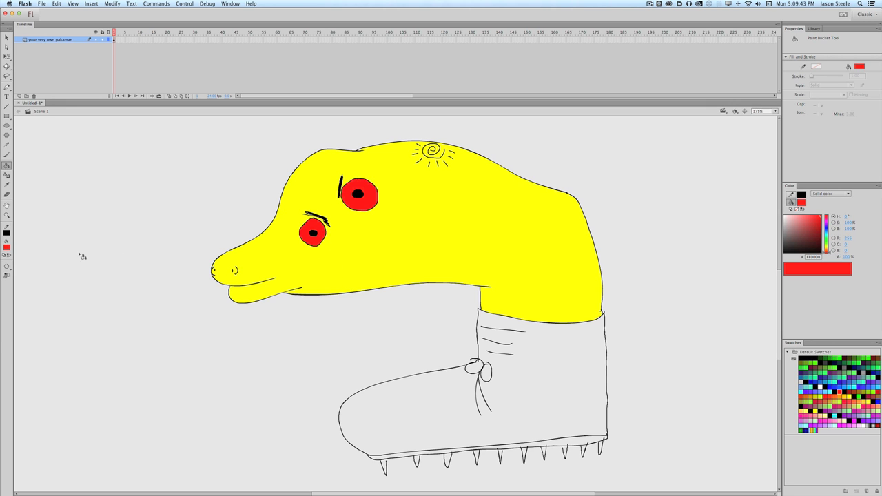
Fill the boot, its sole and both lobes of the lace bow brown
click(6, 248)
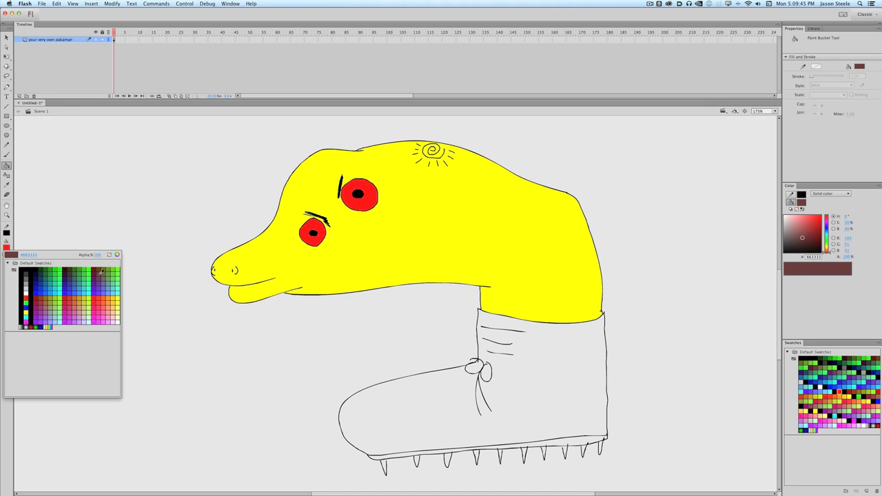
click(101, 268)
click(551, 399)
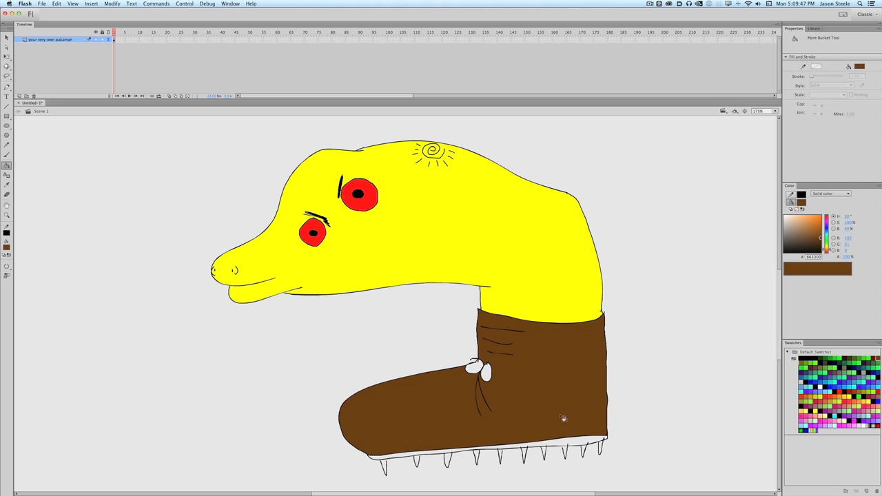
click(575, 441)
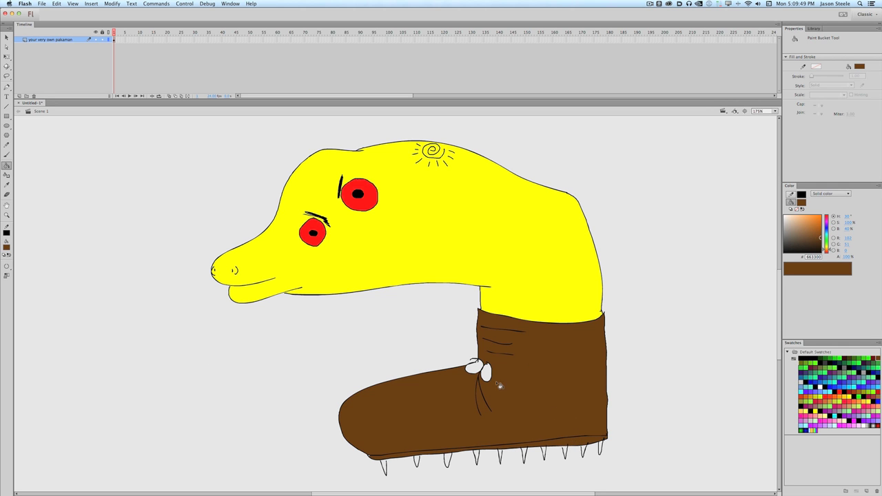
click(486, 373)
click(474, 367)
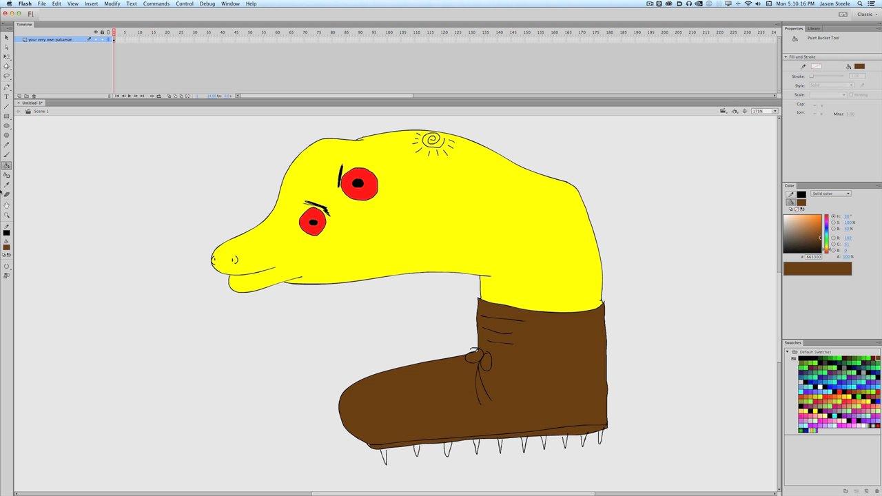
click(6, 155)
Pick black as the brush colour and add a new layer above the drawing
click(7, 245)
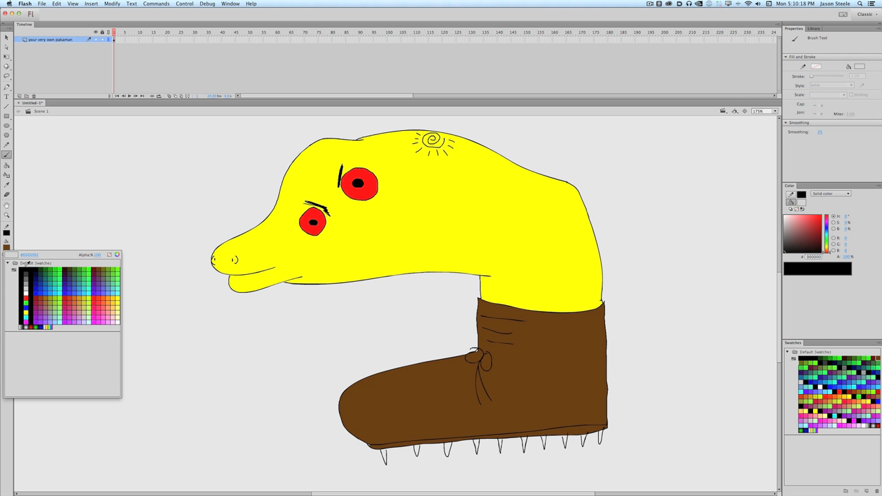
click(27, 264)
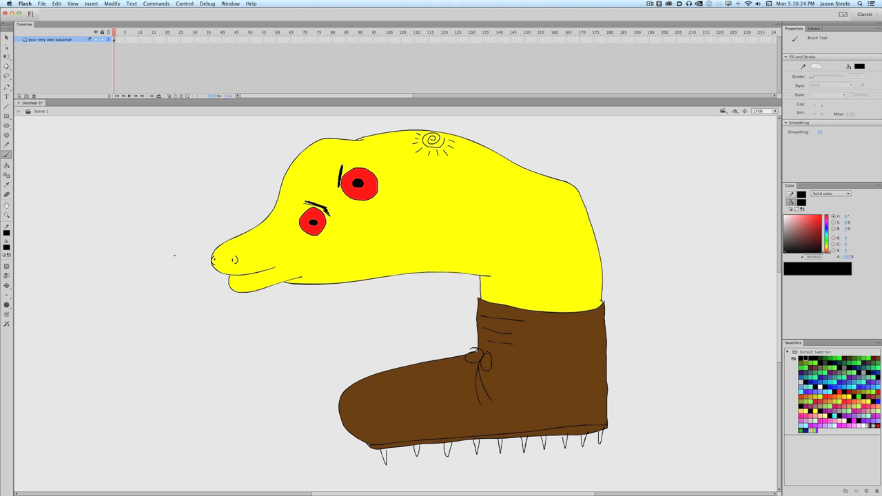
click(20, 95)
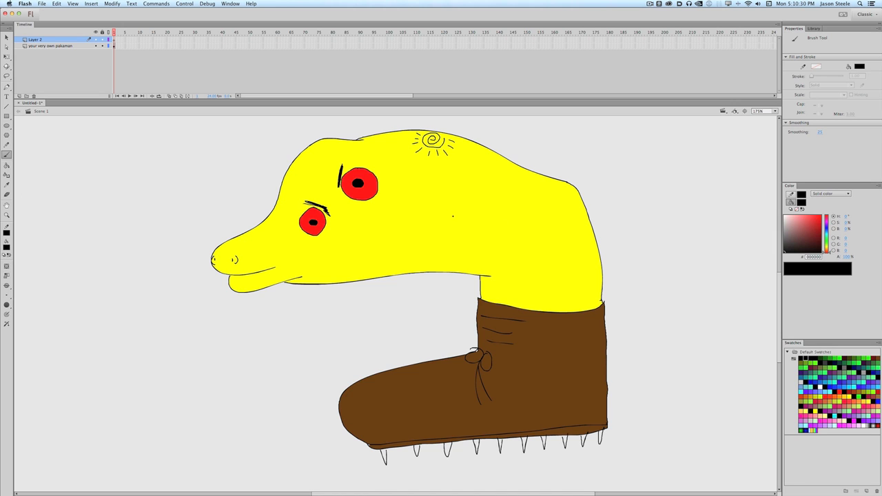
Brush both ribbon arm outlines, redrawing the left arm, and close the right arm's end with the Pencil
mouse_move(459, 214)
mouse_down()
mouse_move(538, 242)
mouse_move(572, 263)
mouse_move(633, 265)
mouse_move(671, 280)
mouse_up()
mouse_move(474, 218)
mouse_down()
mouse_move(547, 232)
mouse_move(568, 247)
mouse_move(655, 256)
mouse_move(684, 270)
mouse_up()
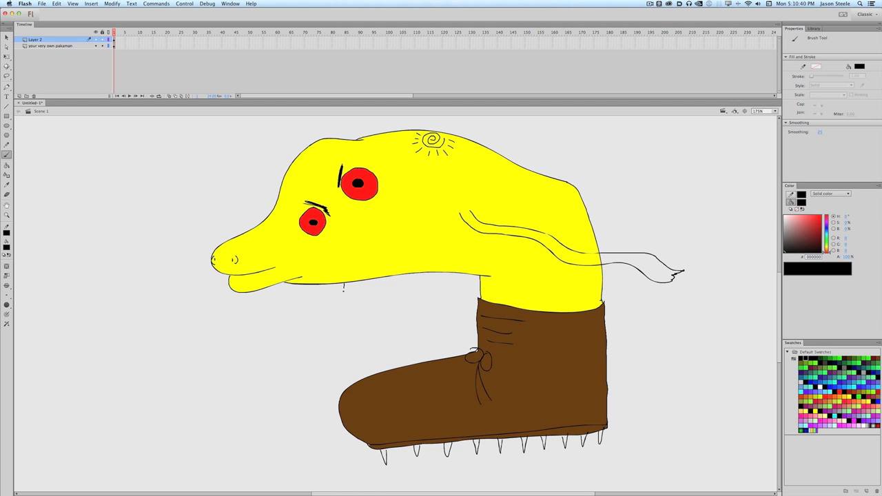
mouse_move(344, 285)
mouse_down()
mouse_move(326, 351)
mouse_move(269, 362)
mouse_move(223, 349)
mouse_move(192, 356)
mouse_move(193, 367)
mouse_move(208, 358)
mouse_move(288, 368)
mouse_up()
key(super+z)
mouse_move(350, 281)
mouse_down()
mouse_move(324, 318)
mouse_move(241, 358)
mouse_move(204, 359)
mouse_move(204, 372)
mouse_move(273, 359)
mouse_move(359, 311)
mouse_move(364, 284)
mouse_up()
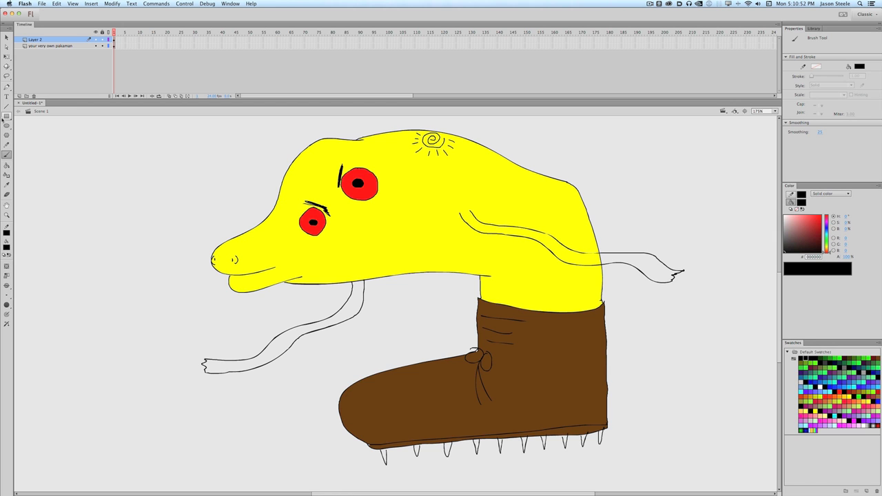
click(7, 145)
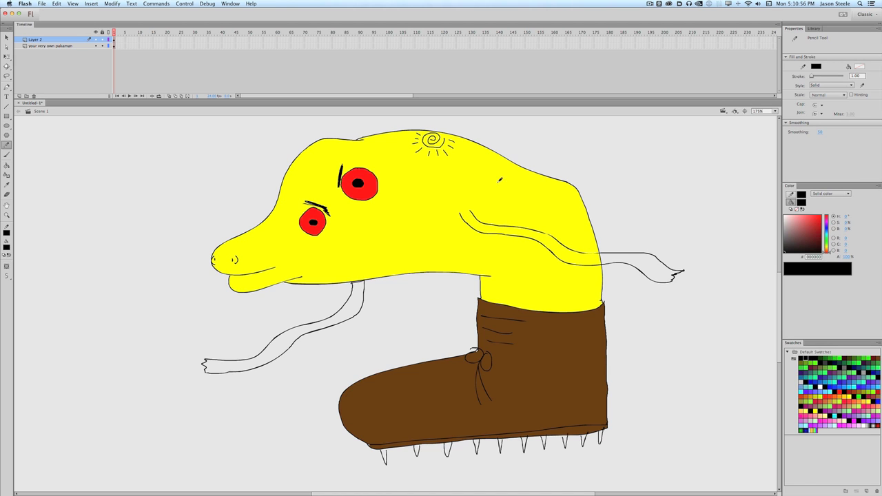
drag(470, 206, 460, 213)
Fill the right and left arms with red sampled from the eye, then clear the selection
click(6, 166)
click(7, 248)
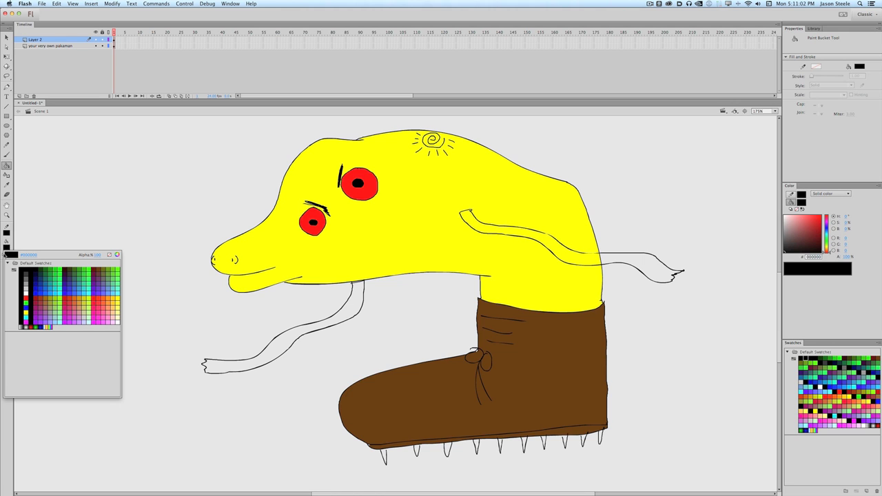
click(372, 178)
click(502, 232)
click(347, 316)
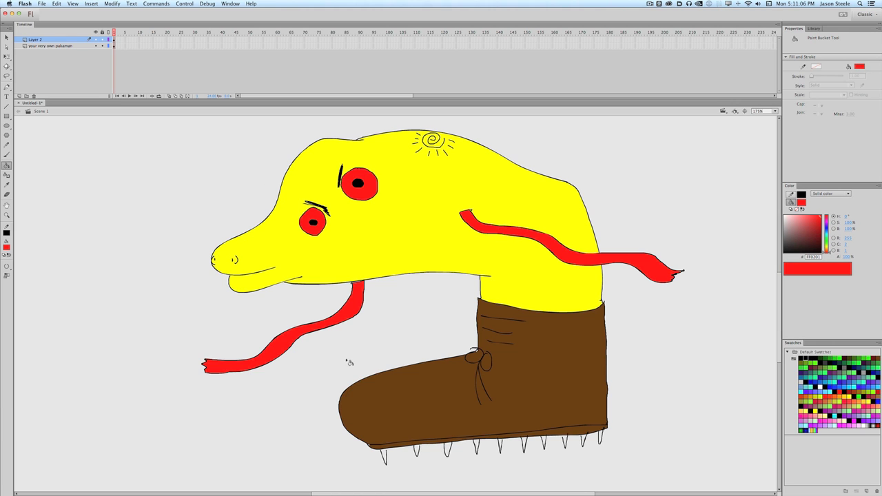
click(7, 37)
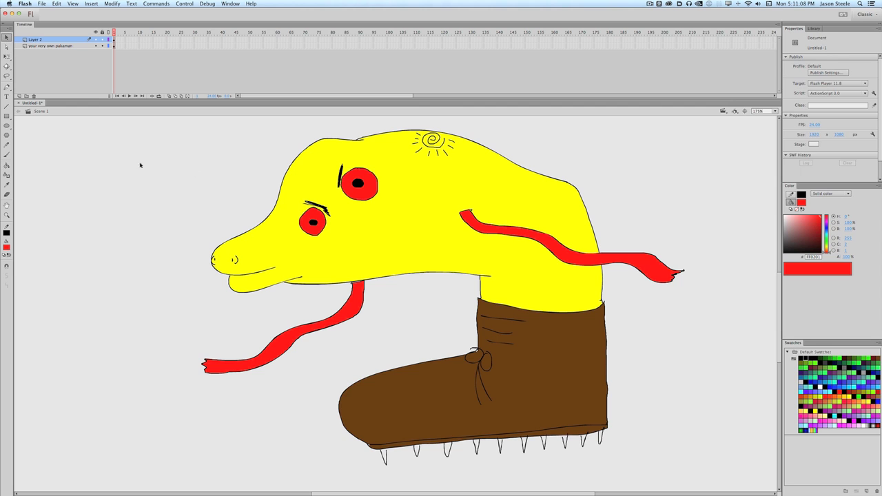
click(473, 212)
click(468, 213)
Set the Brush to yellow for painting the electric bolts
click(7, 155)
click(7, 246)
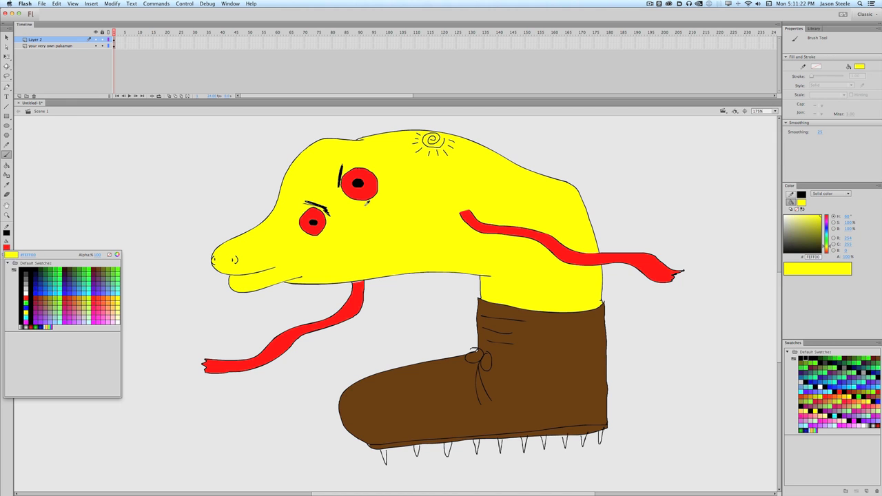
click(11, 365)
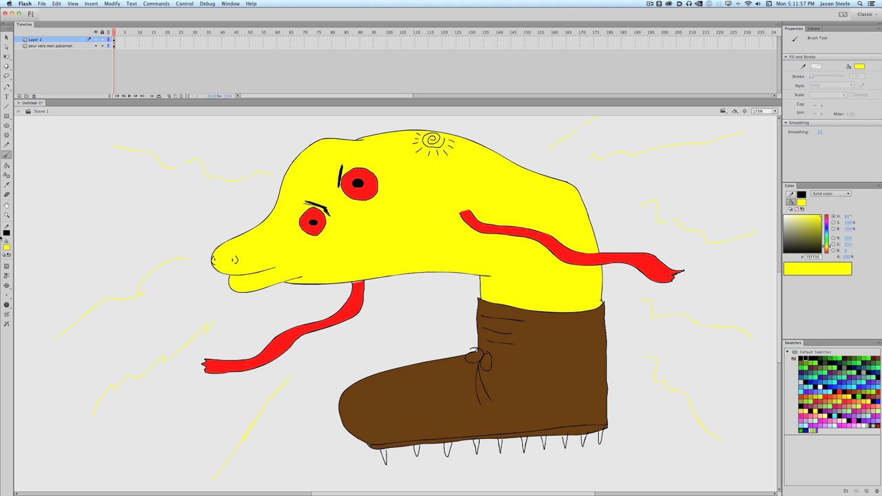
Change the brush colour back to black
click(6, 246)
click(26, 271)
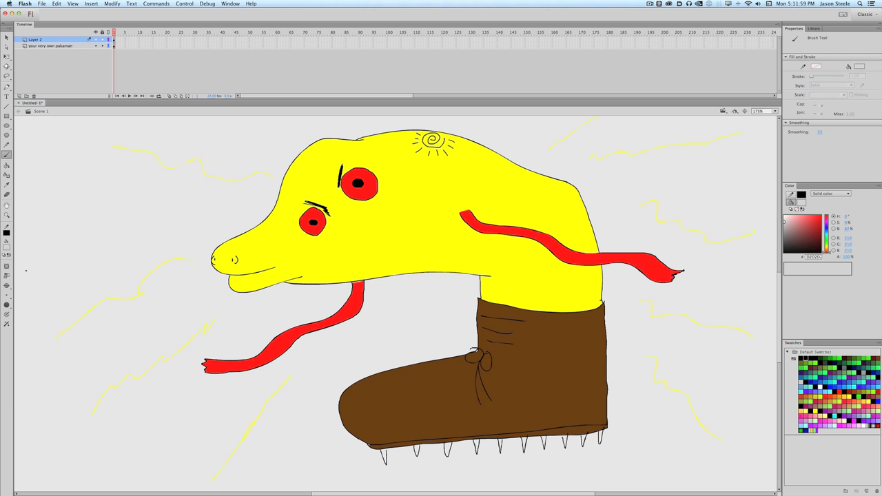
click(6, 246)
Brush-letter 'Dolphinshoe' in black above the creature's head
click(27, 274)
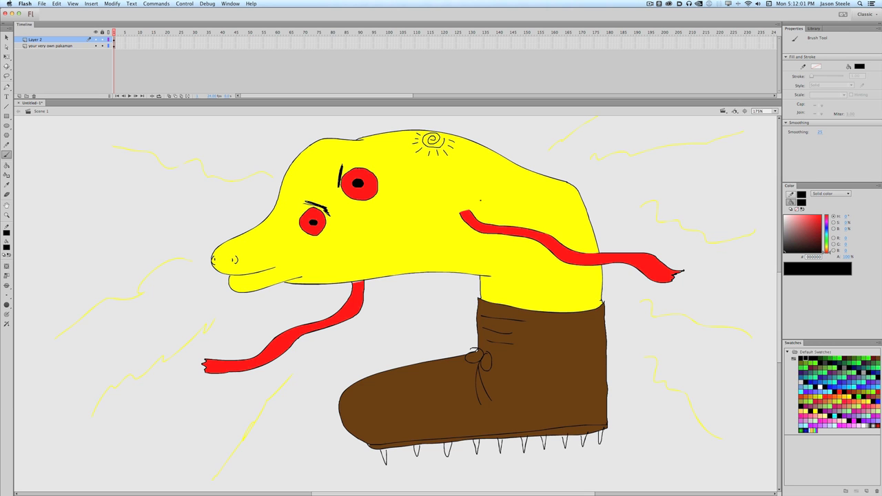
scroll(621, 276, up, 5)
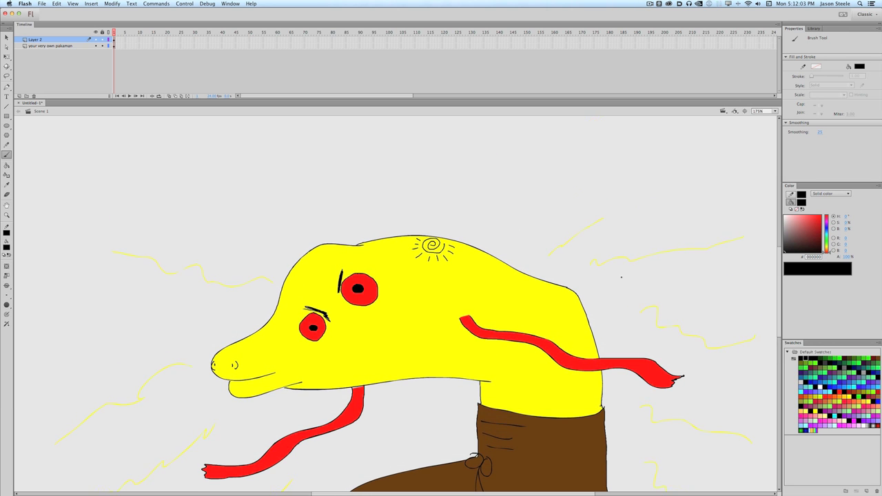
mouse_move(190, 146)
mouse_down()
mouse_move(191, 200)
mouse_move(222, 182)
mouse_up()
mouse_move(239, 153)
mouse_down()
mouse_move(239, 197)
mouse_move(249, 202)
mouse_up()
drag(249, 182, 251, 190)
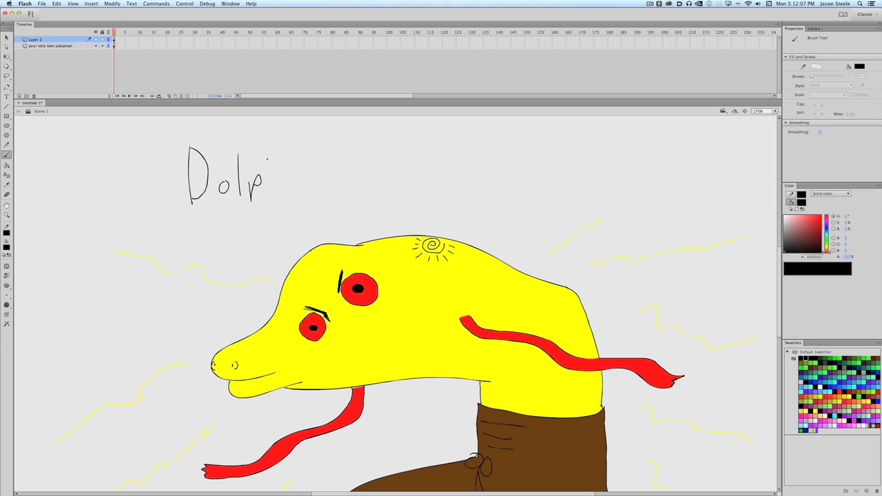
drag(269, 154, 269, 193)
drag(269, 184, 297, 194)
drag(318, 168, 307, 190)
mouse_move(331, 158)
mouse_down()
mouse_move(308, 188)
mouse_move(338, 193)
mouse_up()
drag(352, 179, 377, 196)
drag(386, 194, 386, 195)
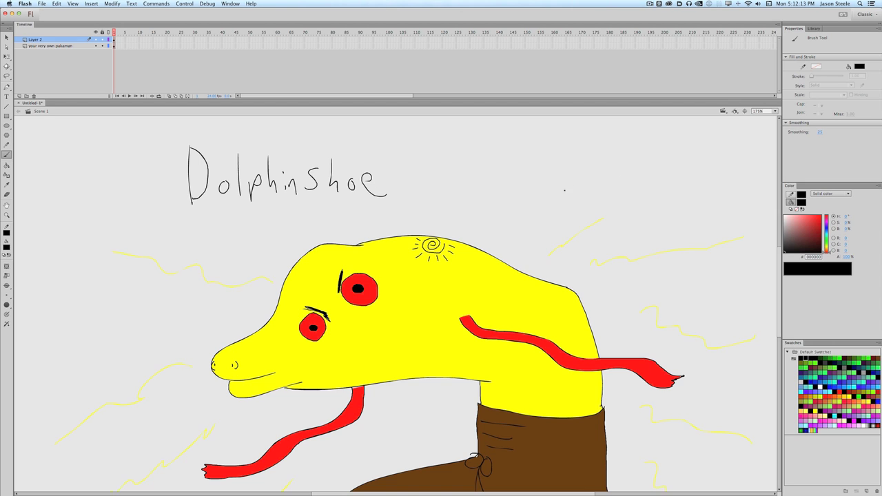
Brush-letter the alternative spelling 'Dalphinshu' to the right
mouse_move(475, 140)
mouse_down()
mouse_move(473, 190)
mouse_move(501, 188)
mouse_move(475, 207)
mouse_up()
drag(527, 188, 528, 204)
mouse_move(538, 166)
mouse_down()
mouse_move(538, 206)
mouse_move(548, 200)
mouse_up()
mouse_move(552, 180)
mouse_down()
mouse_move(549, 217)
mouse_move(552, 197)
mouse_up()
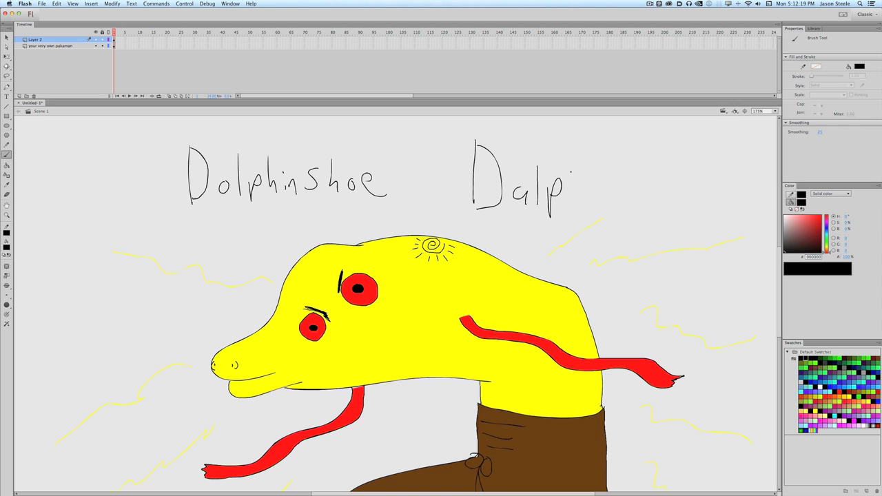
drag(569, 167, 569, 203)
mouse_move(569, 194)
mouse_down()
mouse_move(600, 208)
mouse_move(616, 198)
mouse_move(610, 205)
mouse_up()
click(631, 202)
drag(634, 173, 640, 205)
drag(647, 199, 657, 204)
Delete the 'Dolphinshoe' lettering and move 'Dalphinshu' above the head
key(v)
mouse_move(138, 124)
mouse_down()
mouse_move(213, 167)
mouse_move(430, 214)
mouse_up()
key(Delete)
drag(437, 132, 694, 217)
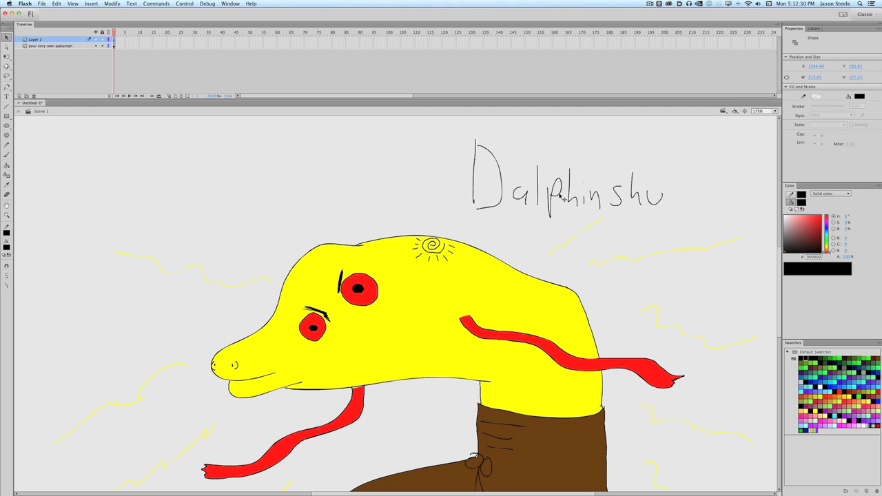
drag(555, 192, 389, 173)
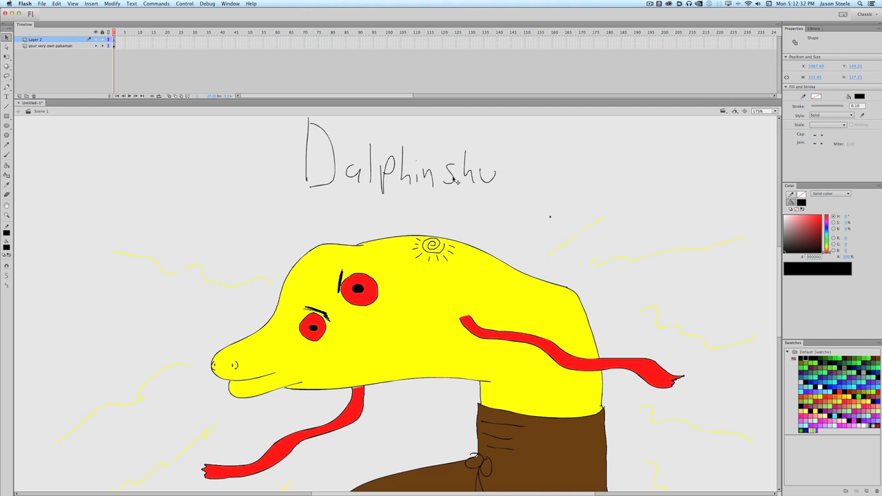
drag(529, 196, 559, 223)
Deselect the stray dot and set the stage zoom to 100%
click(580, 212)
click(766, 111)
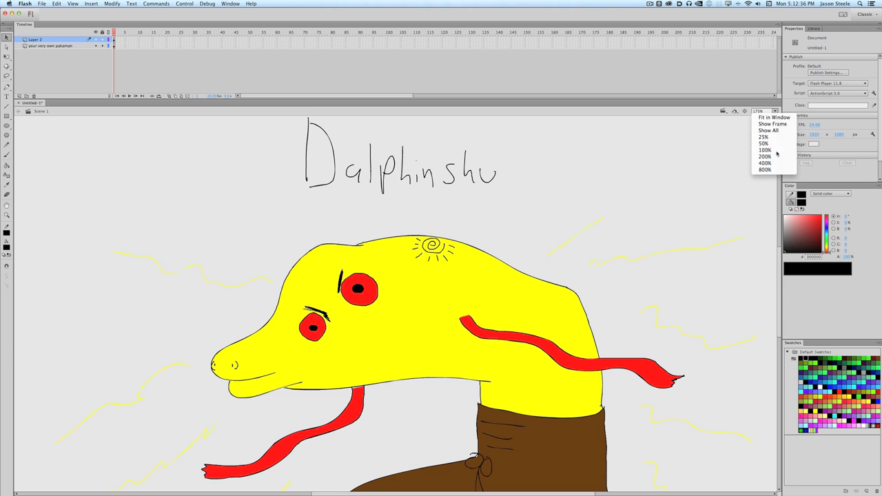
click(774, 153)
scroll(778, 274, down, 3)
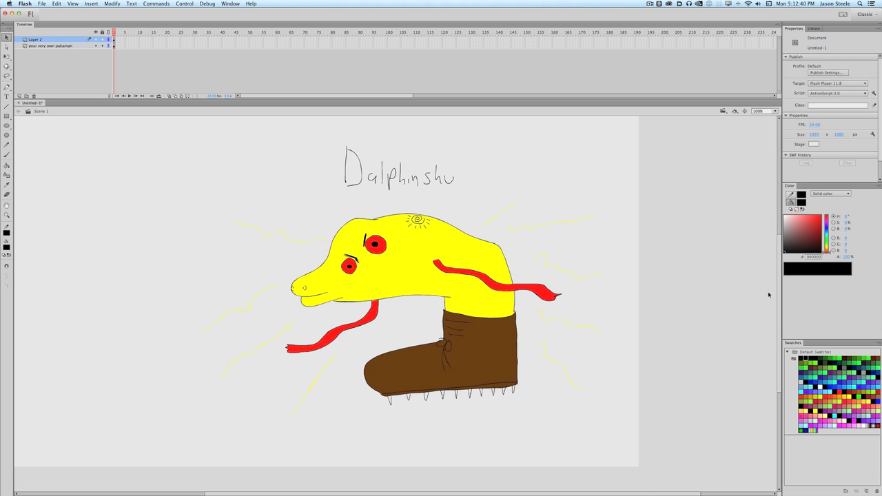
Brush trial mouth, whisker and cheek strokes, then undo them
key(b)
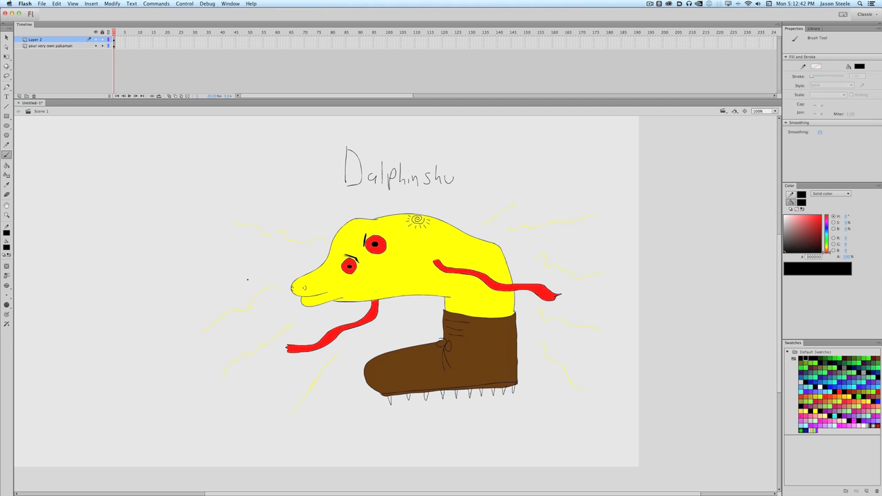
mouse_move(303, 289)
mouse_down()
mouse_move(350, 292)
mouse_move(256, 294)
mouse_move(312, 305)
mouse_move(330, 299)
mouse_move(310, 311)
mouse_move(315, 321)
mouse_move(320, 309)
mouse_move(311, 308)
mouse_up()
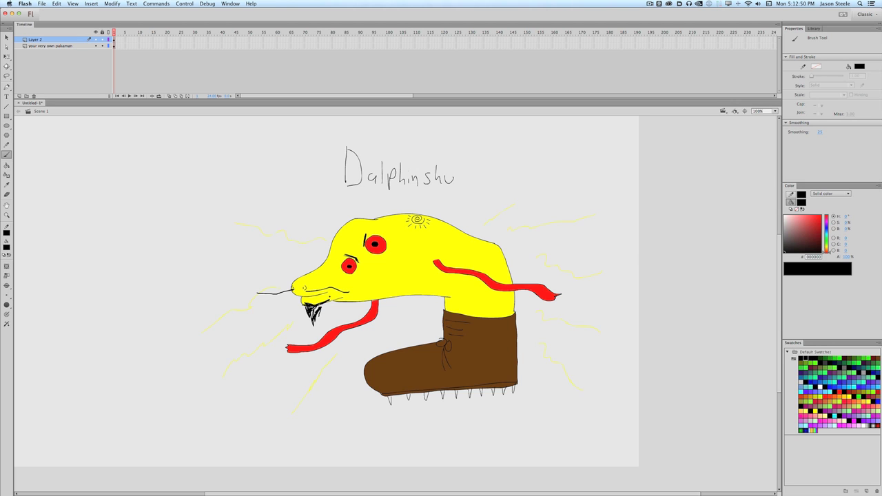
key(super+z)
key(super+z)
key(super+z)
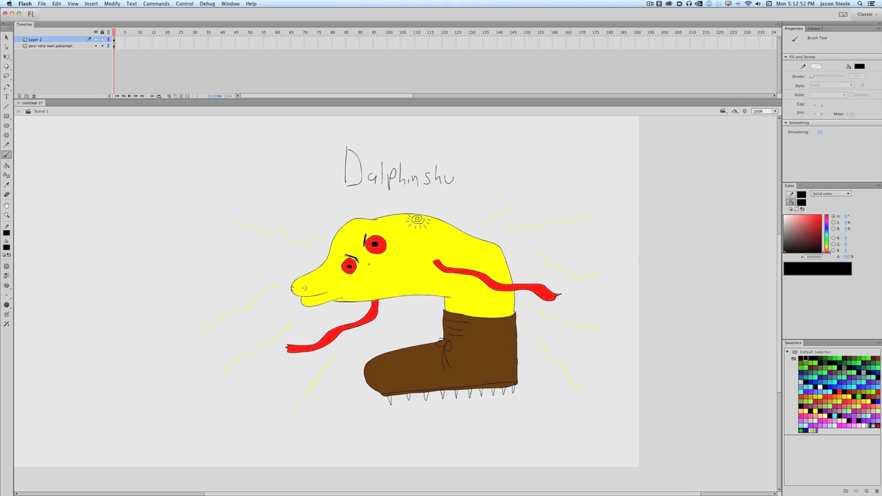
mouse_move(368, 262)
mouse_down()
mouse_move(380, 290)
mouse_move(390, 280)
mouse_up()
key(super+z)
key(super+z)
mouse_move(263, 274)
mouse_down()
mouse_move(388, 193)
mouse_move(232, 248)
mouse_up()
key(super+z)
mouse_move(478, 293)
mouse_down()
mouse_move(312, 381)
mouse_move(550, 362)
mouse_move(409, 290)
mouse_move(394, 304)
mouse_up()
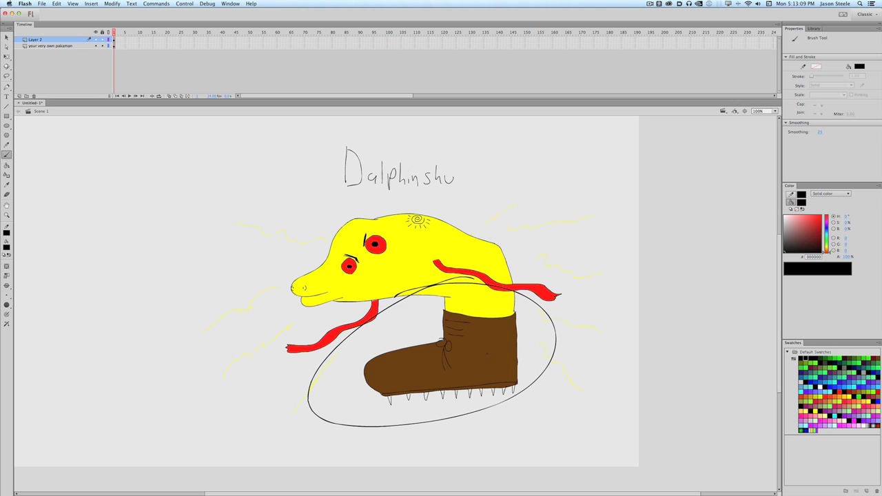
key(super+z)
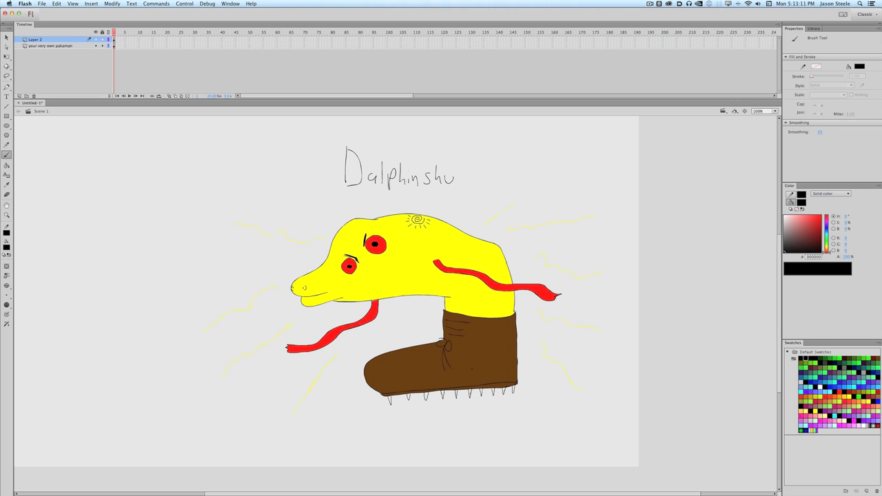
mouse_move(472, 259)
mouse_down()
mouse_move(624, 302)
mouse_move(476, 256)
mouse_up()
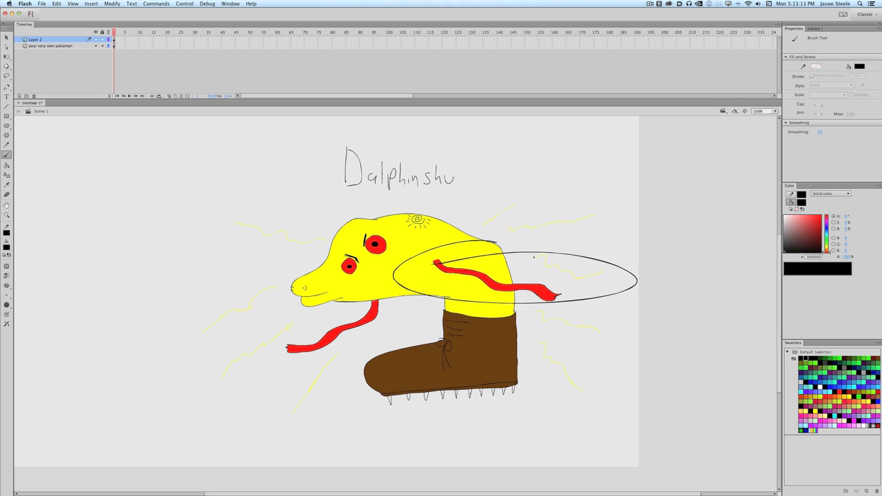
key(super+z)
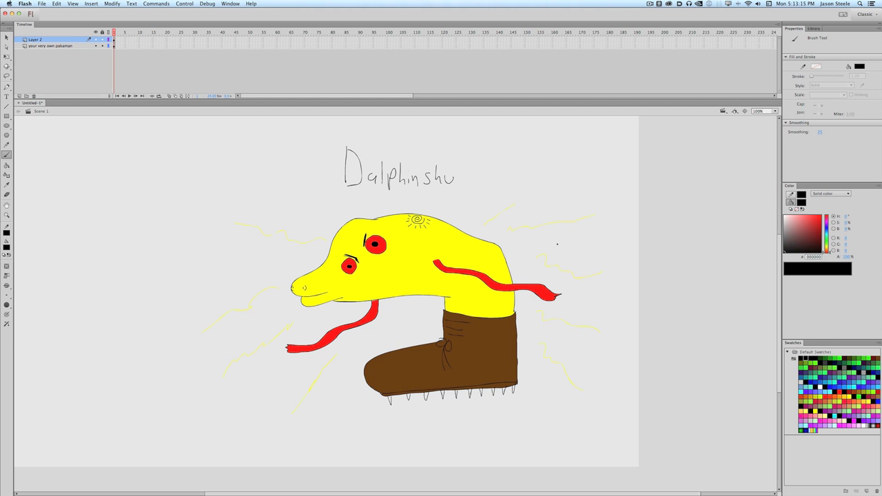
drag(418, 200, 434, 210)
key(super+z)
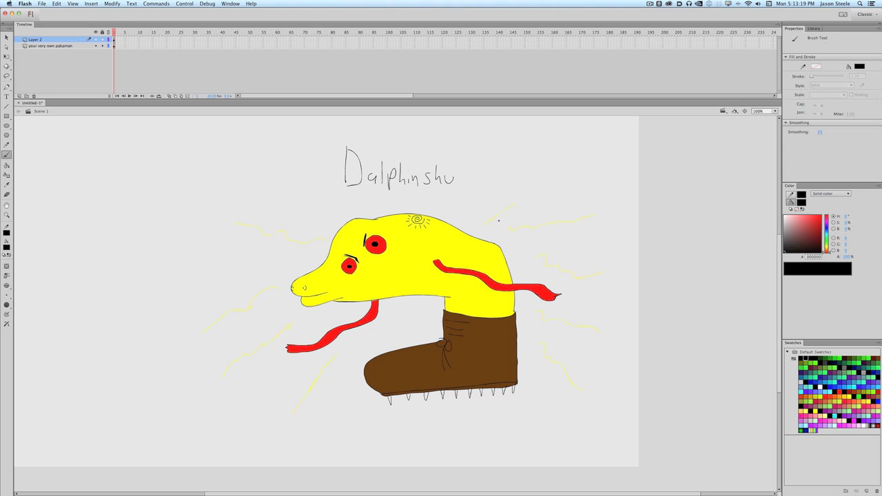